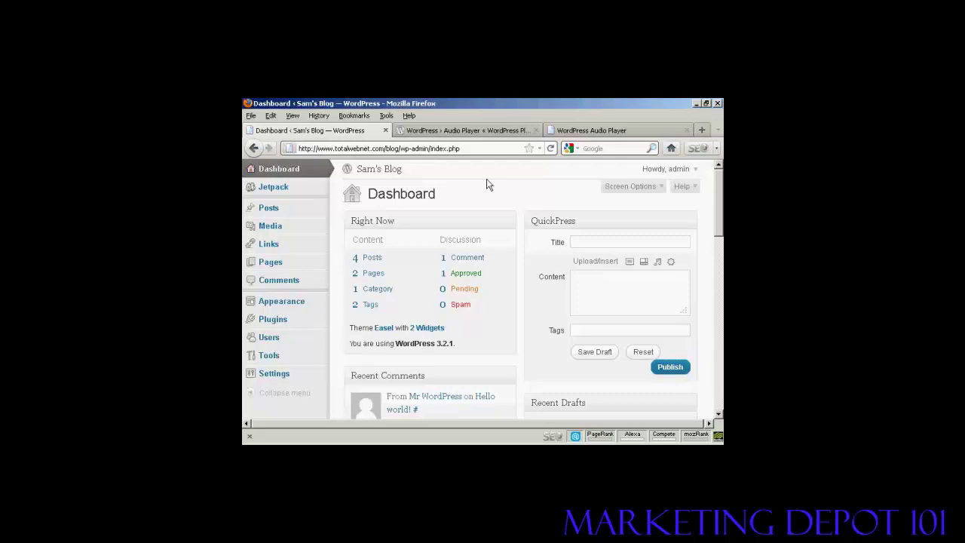
- Look over the Audio Player plugin's directory page and website, then return to the plugins list
click(478, 133)
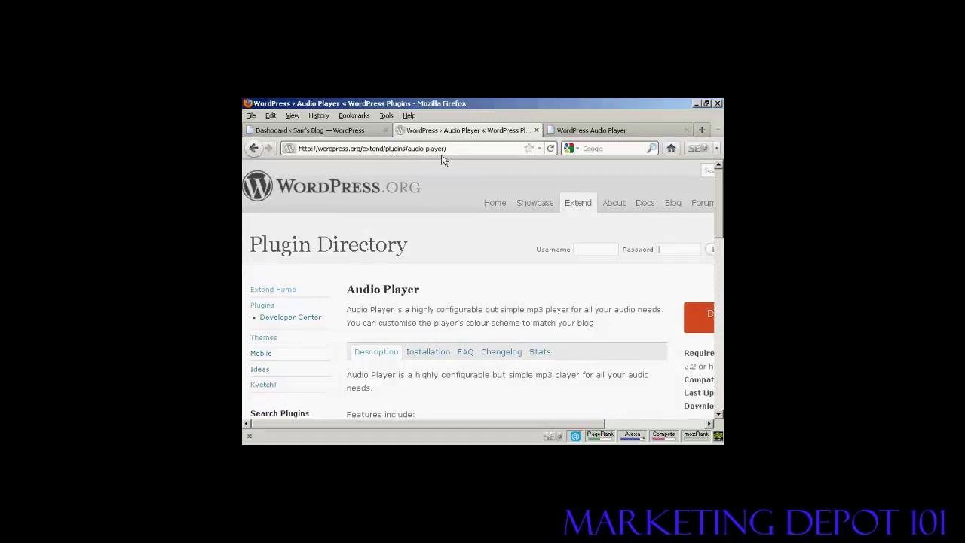
click(609, 131)
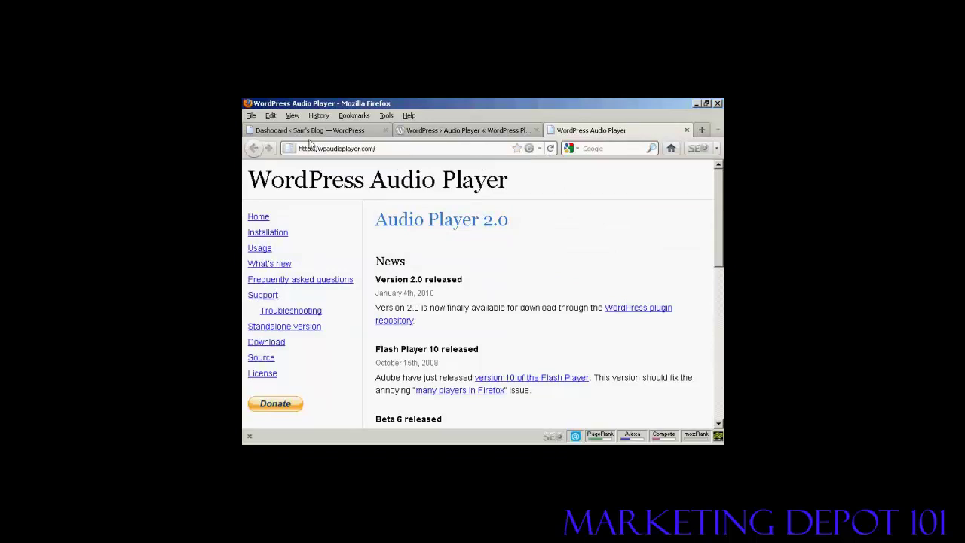
click(287, 131)
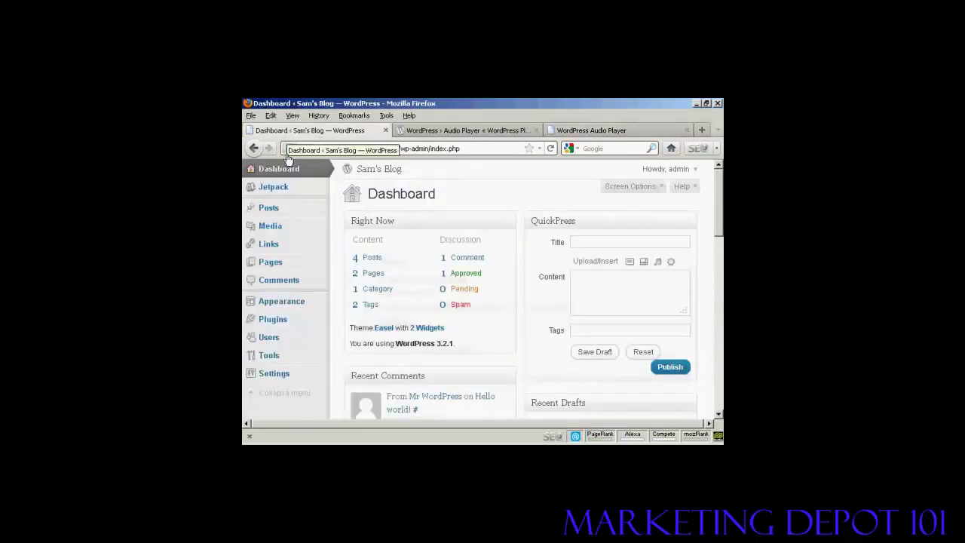
click(273, 319)
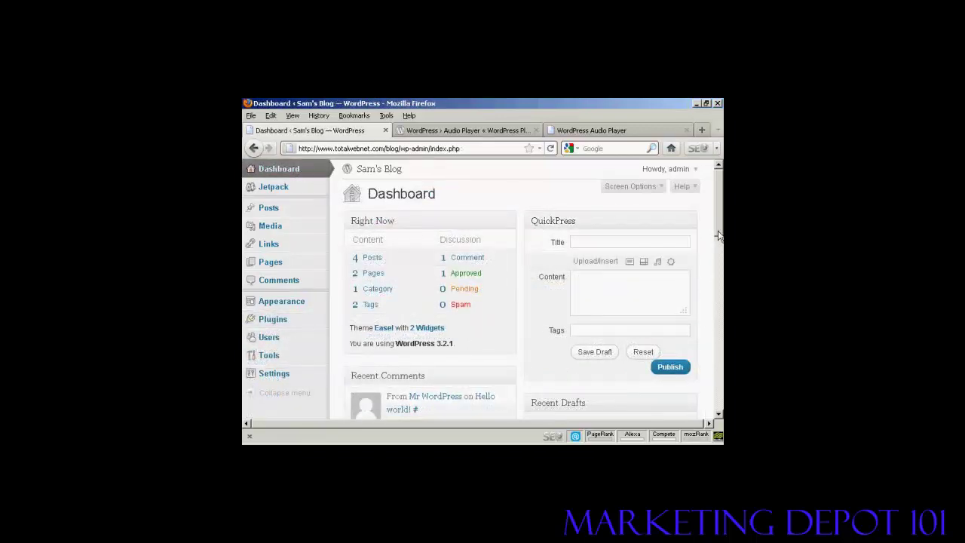
- Fill QuickPress with title 'Great new band', content 'Heard this band live last night!', tags 'rock music,new'
mouse_move(603, 249)
text(Gre)
text(at new )
text(band)
click(586, 281)
text(H)
text(eard this )
text(band live )
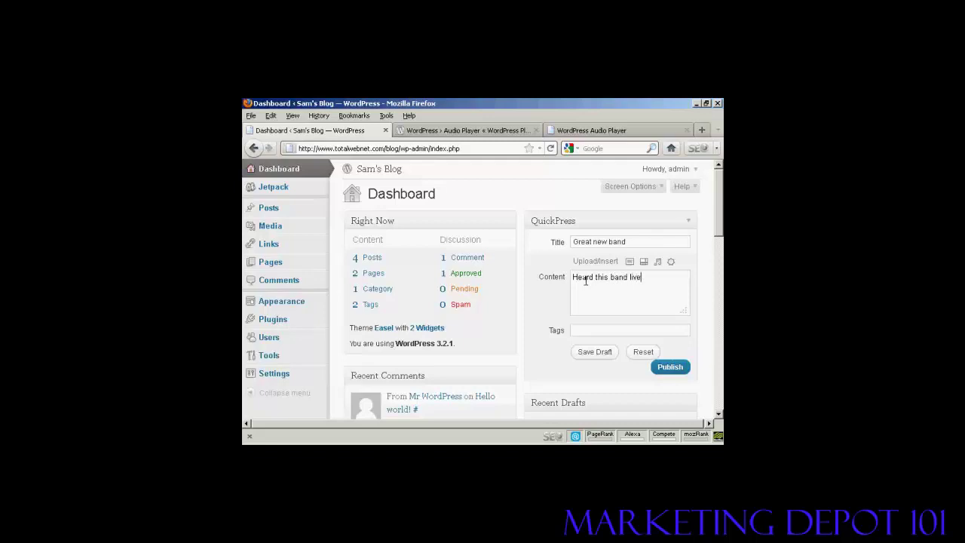
text(last night)
text(!)
click(579, 331)
text(rock )
text(music,)
text(new)
- Add a new line below the post text and browse the audio dialog's URL, Media Library and computer-upload tabs
click(679, 279)
key(Return)
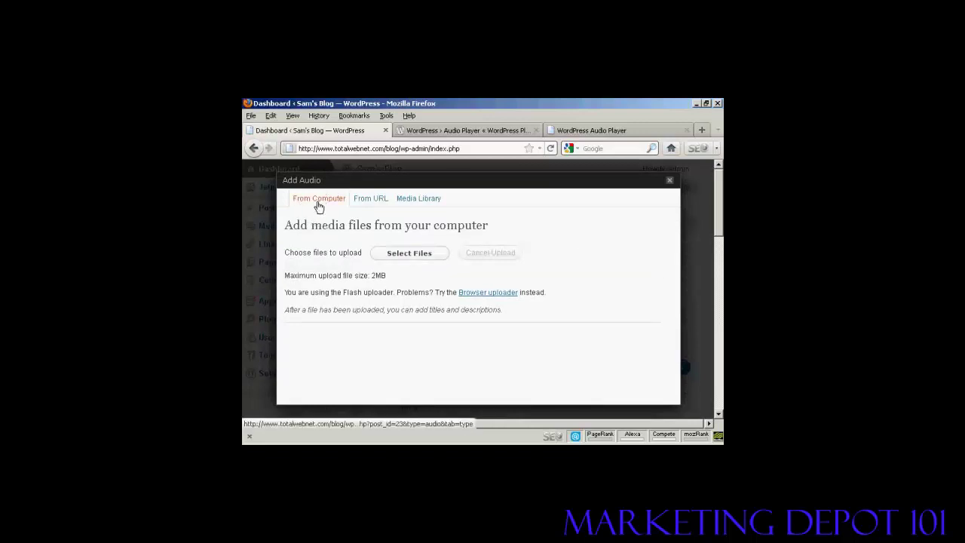
click(377, 200)
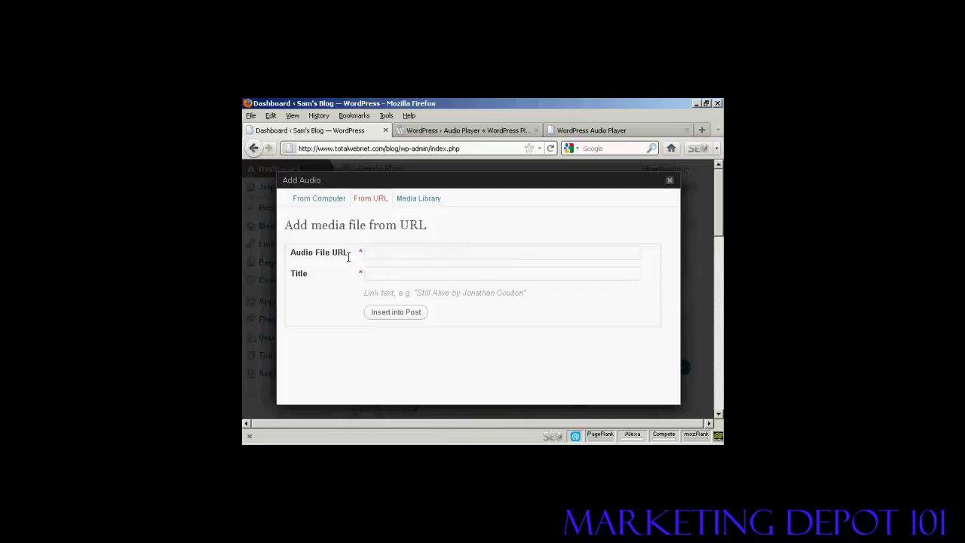
click(432, 206)
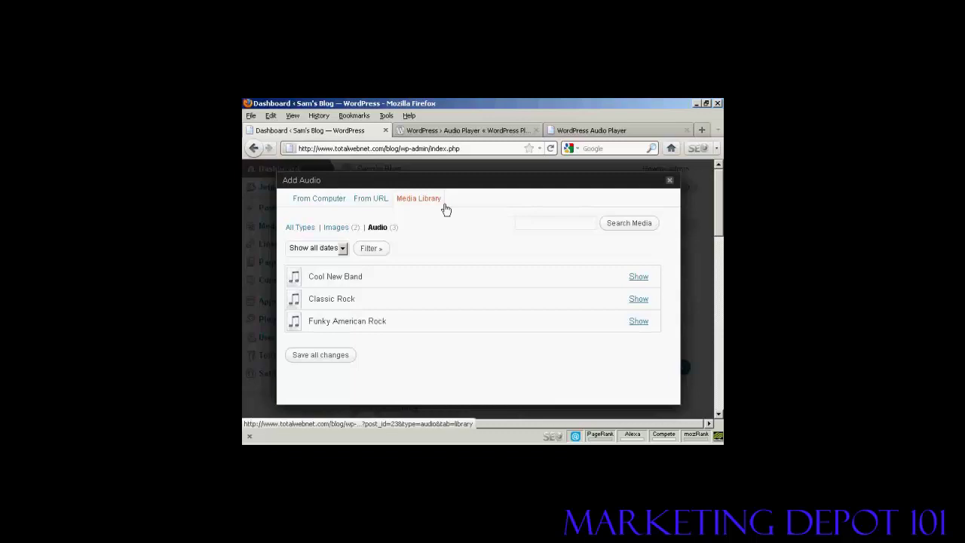
click(318, 200)
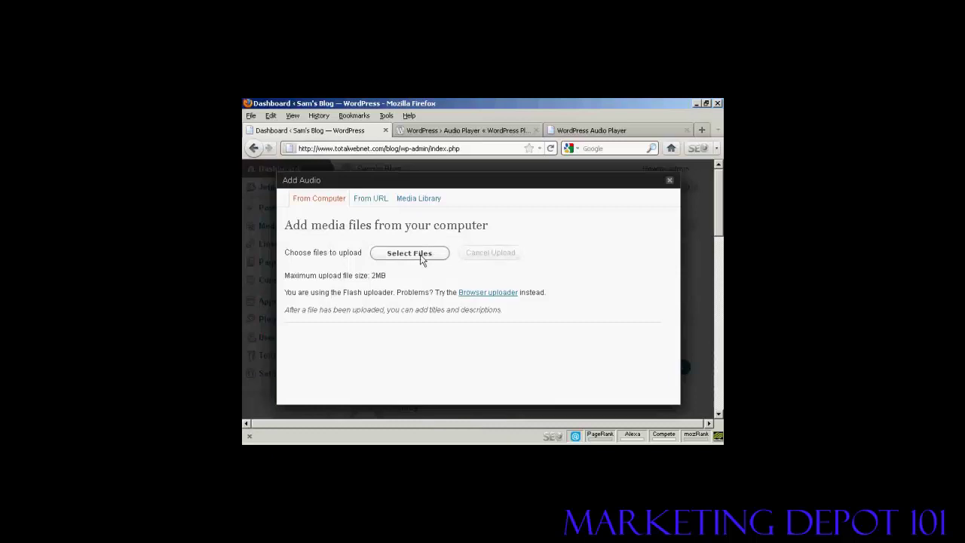
- Upload Great Rock Sound.mp3 from the computer into the audio dialog
click(422, 259)
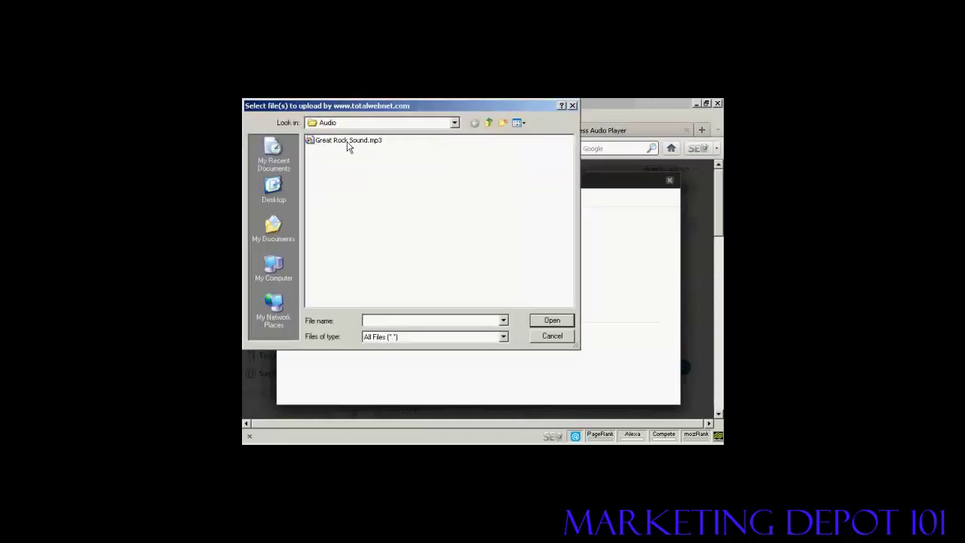
click(369, 144)
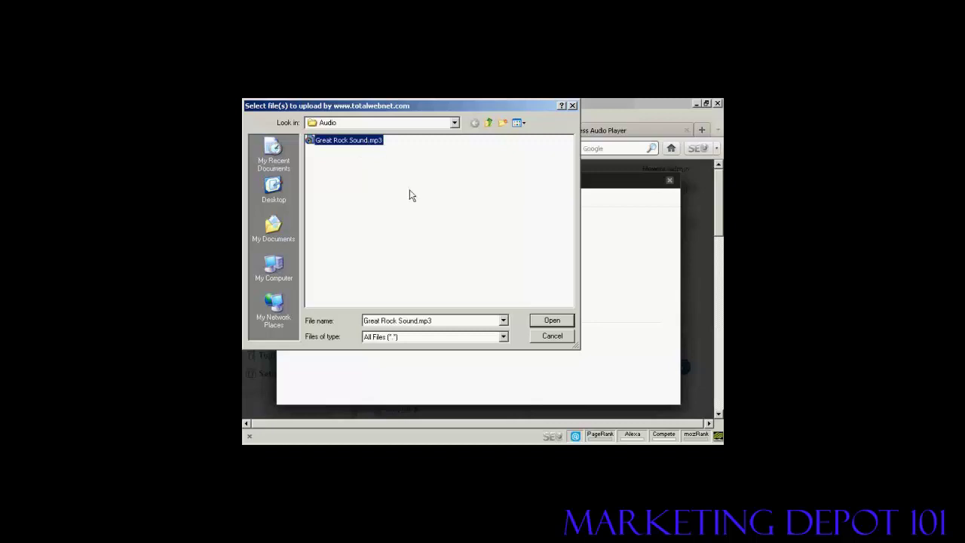
click(562, 319)
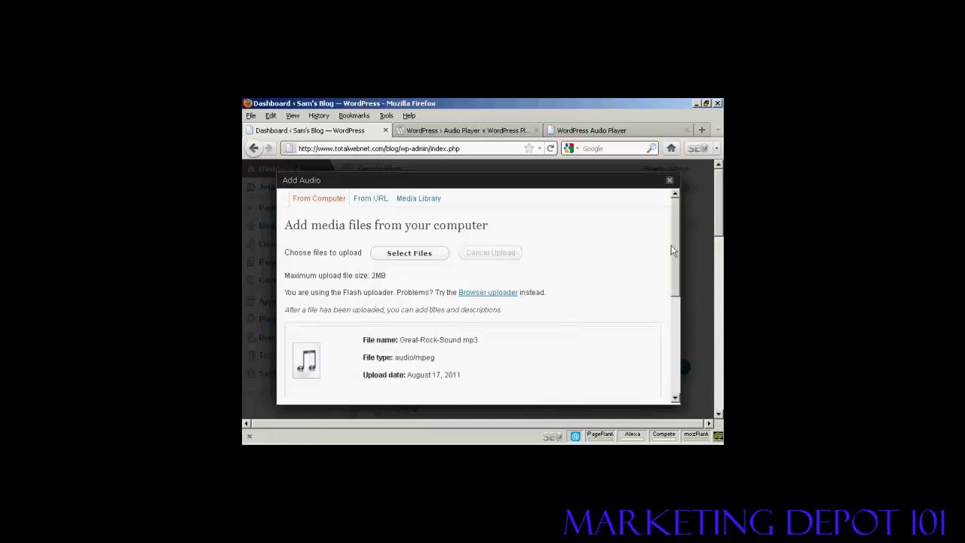
- Give the track the description 'Heard this band last night' and an Audio Player link
drag(673, 251, 673, 308)
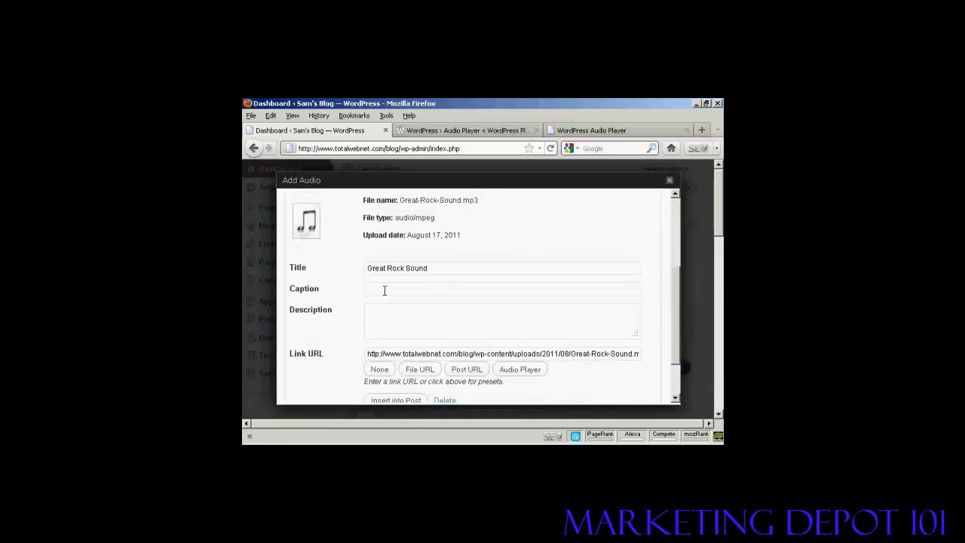
click(386, 313)
text(Hea)
text(rd this ba)
text(nd last)
text( night)
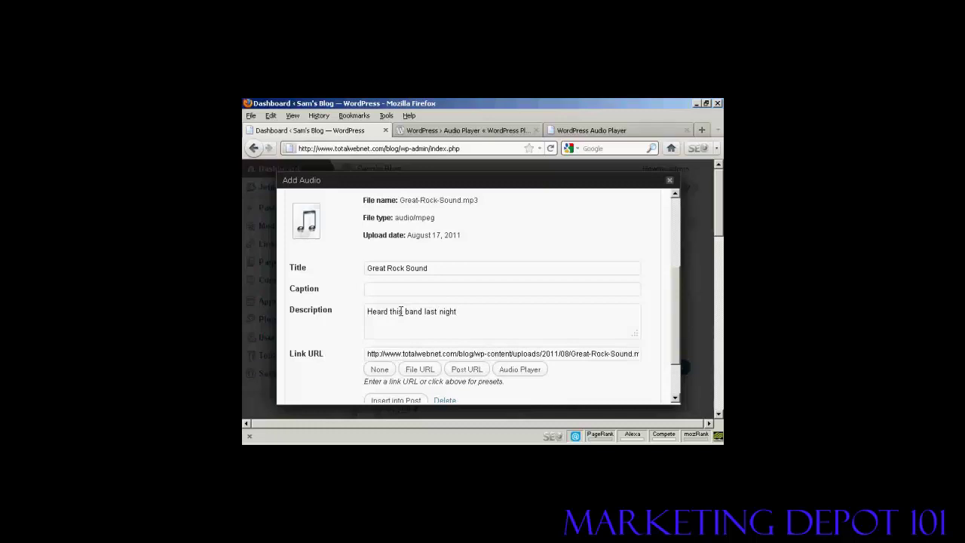
scroll(678, 313, down, 1)
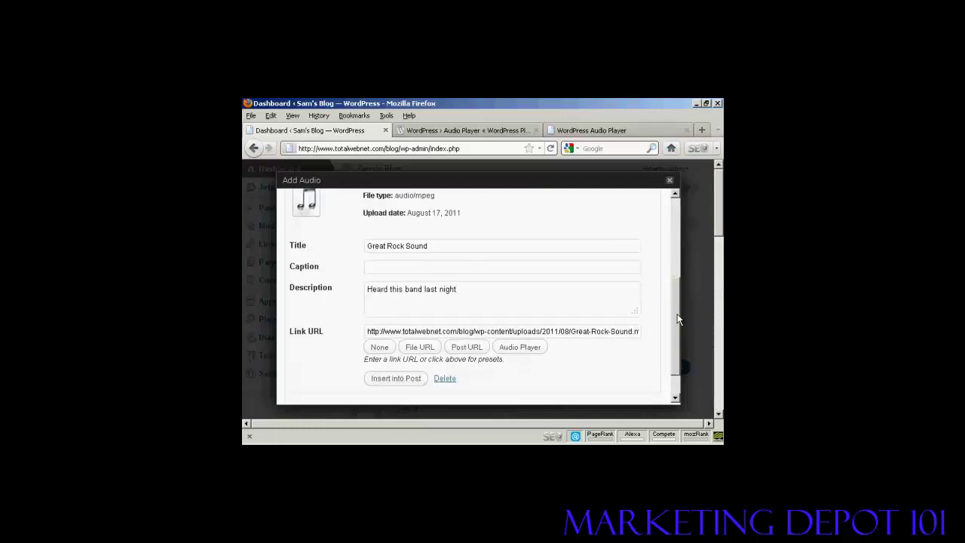
scroll(676, 330, down, 1)
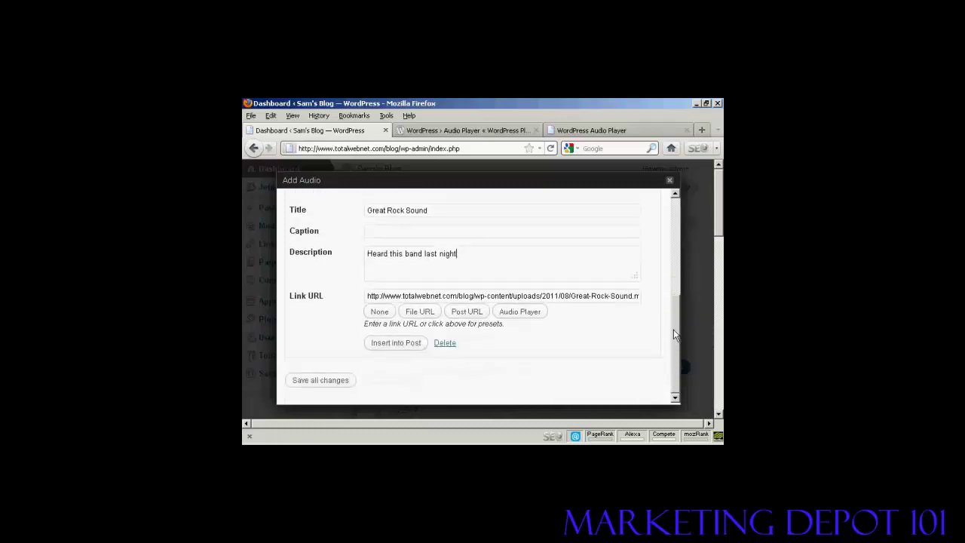
click(525, 313)
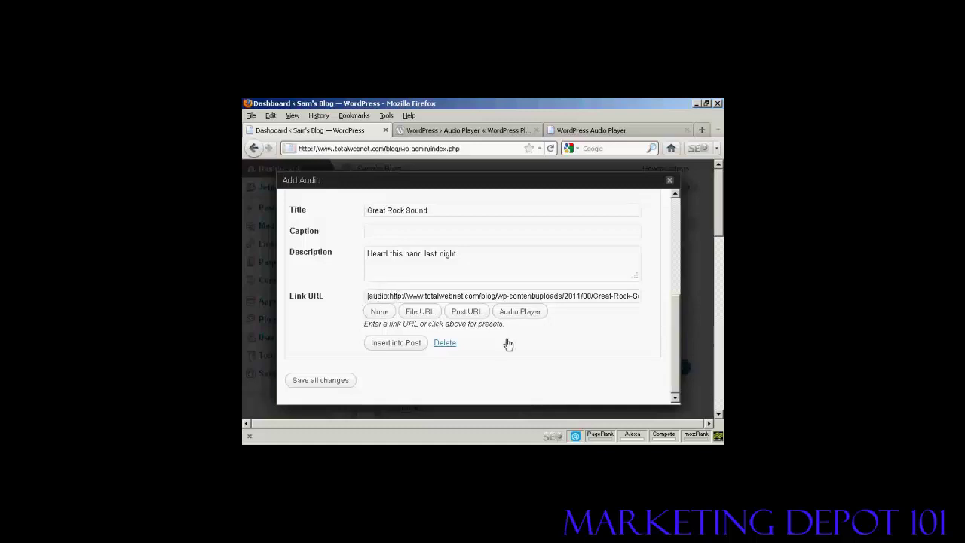
- Insert the audio player into the 'Great new band' quick post and publish it
click(400, 345)
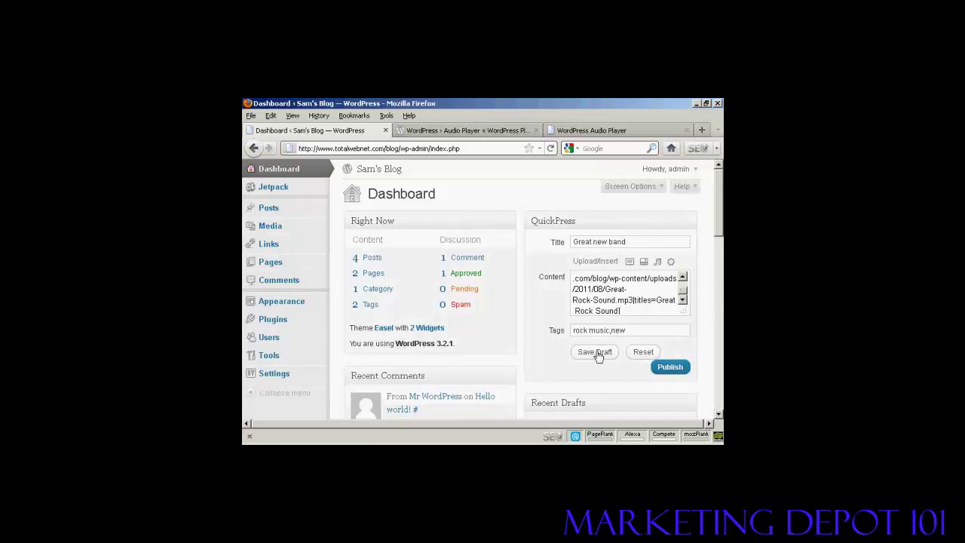
click(676, 372)
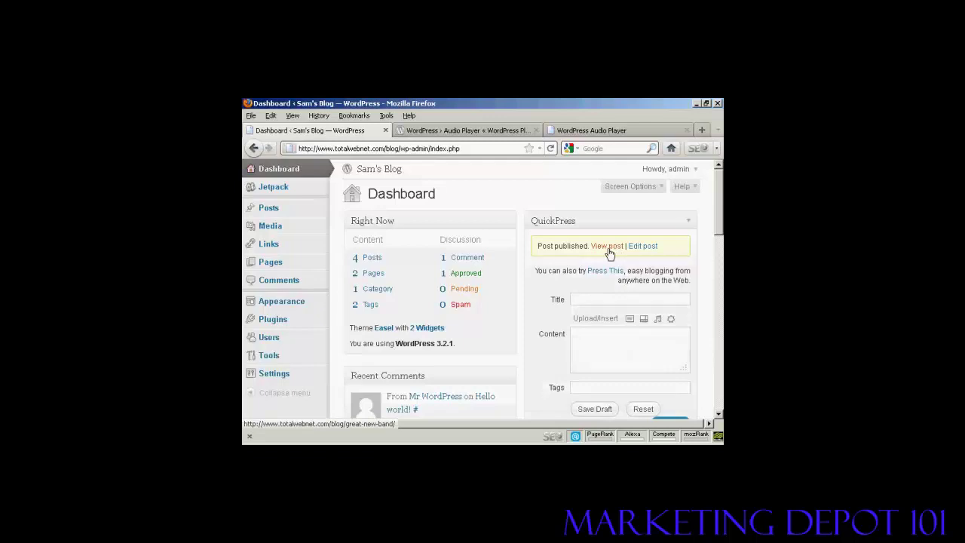
- View the published 'Great new band' post and play, then stop, Great Rock Sound
click(607, 246)
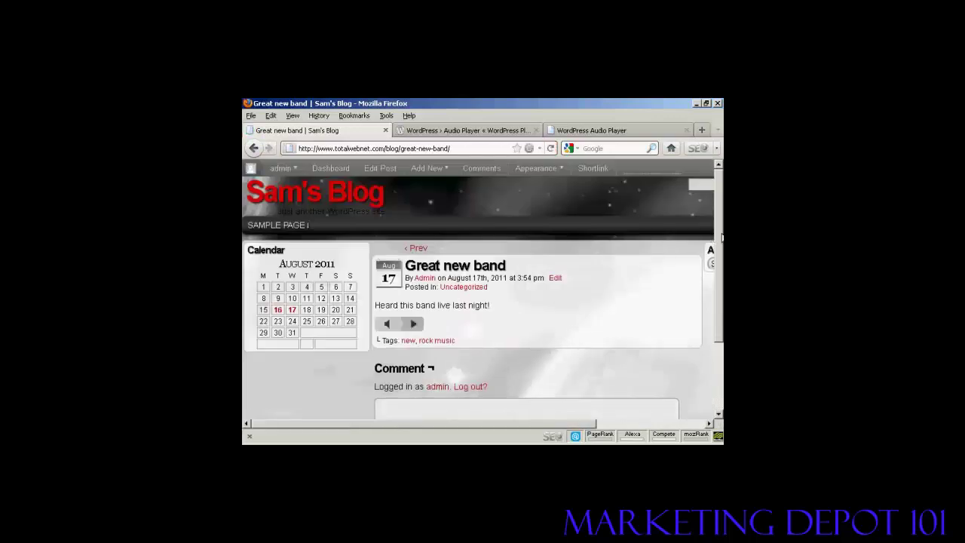
scroll(712, 257, down, 1)
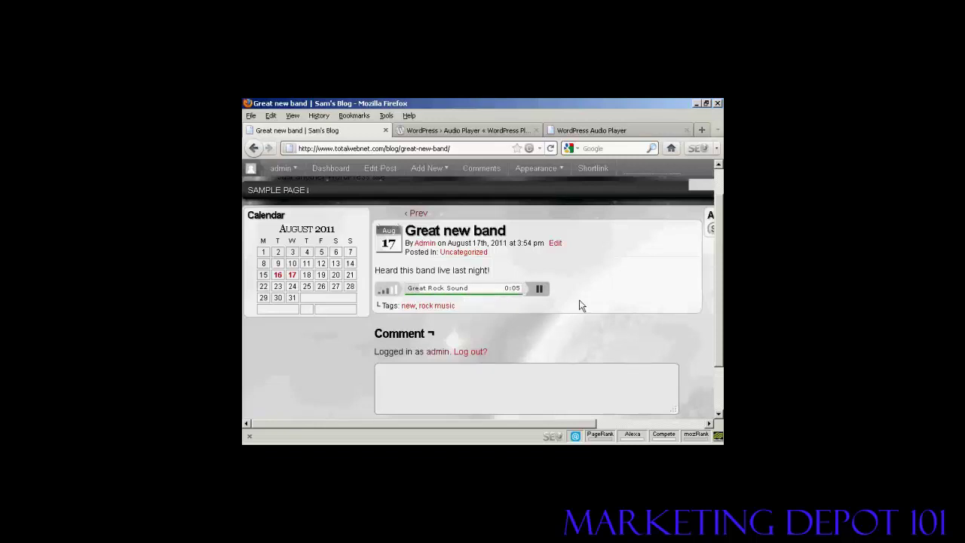
click(541, 290)
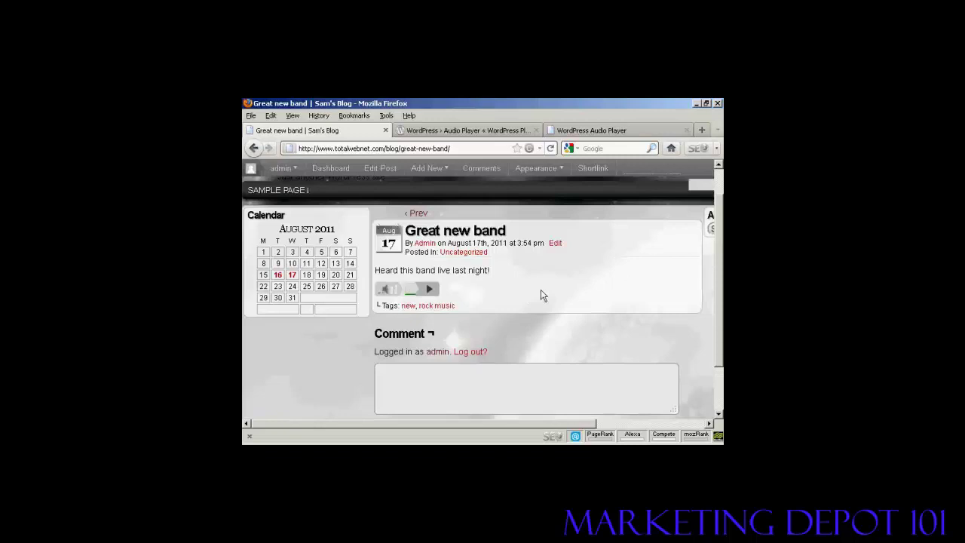